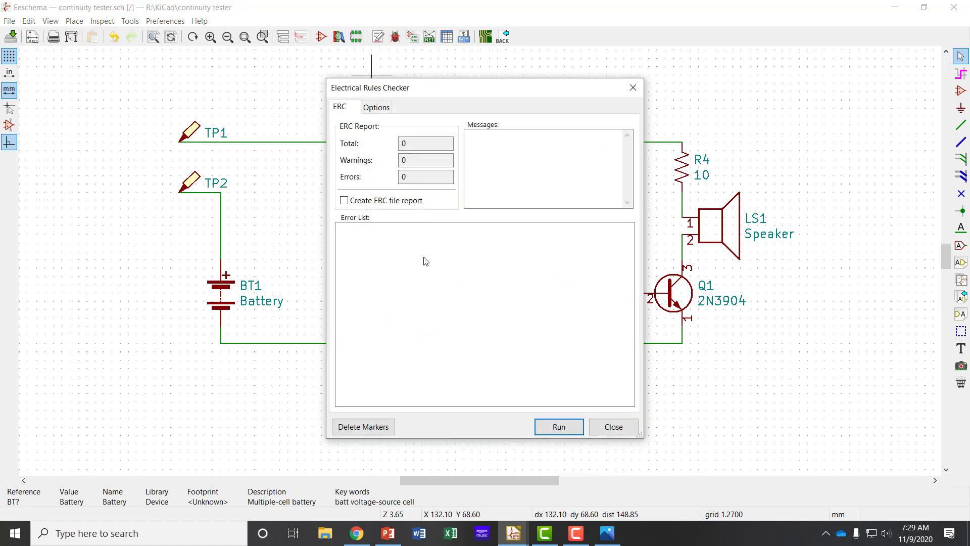
- Run the electrical rules check on the continuity tester schematic, close the checker and inspect the marker at U1's GND pin
{"action": "left_click", "coordinate": [560, 430]}
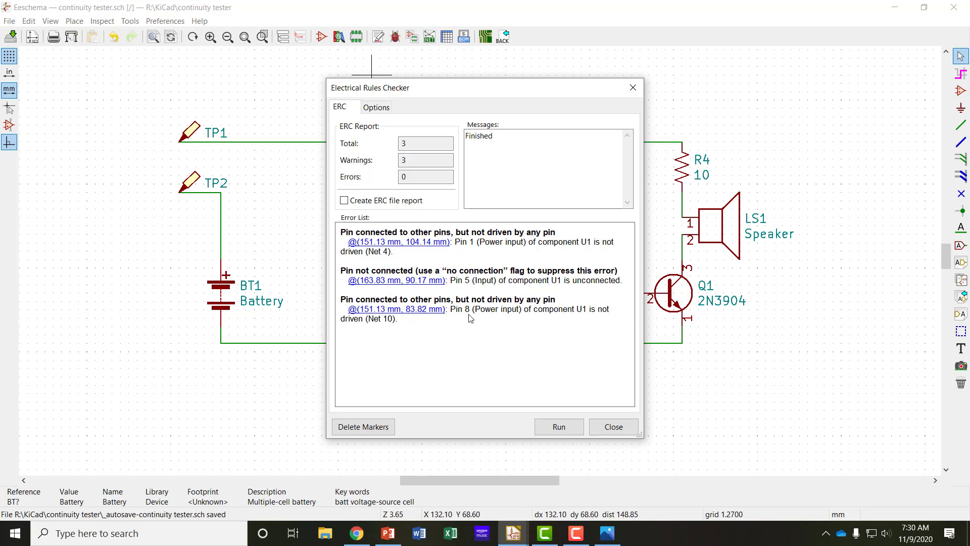
{"action": "left_click", "coordinate": [559, 428]}
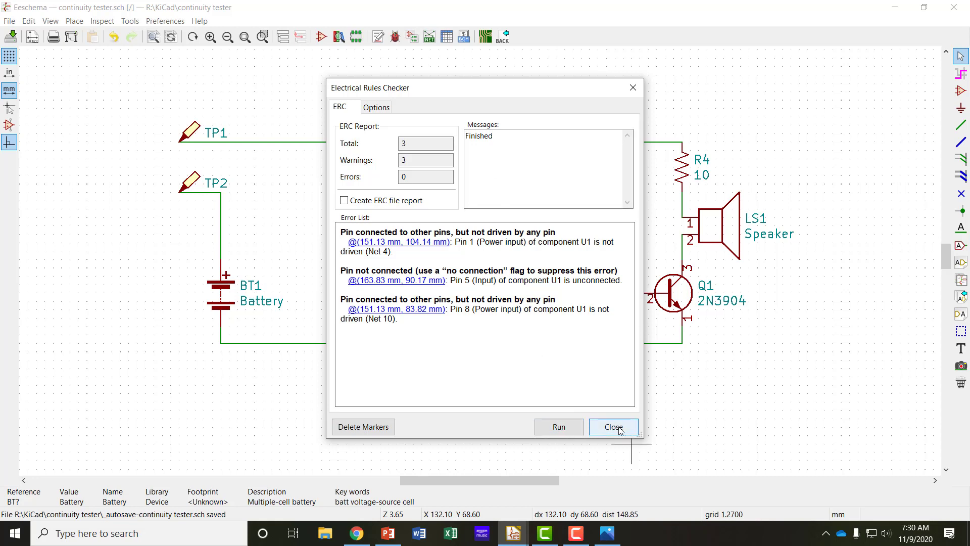
{"action": "left_click", "coordinate": [615, 427]}
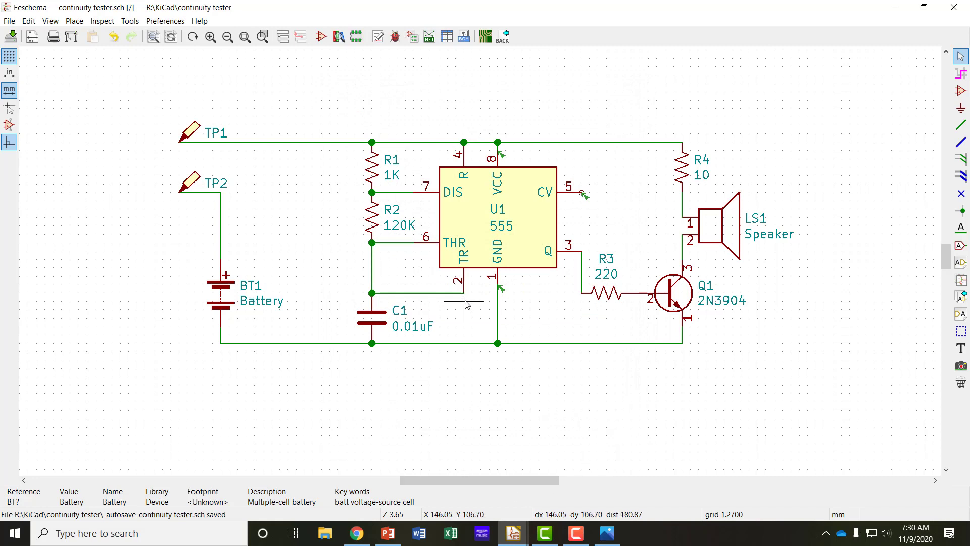
{"action": "left_click", "coordinate": [499, 285]}
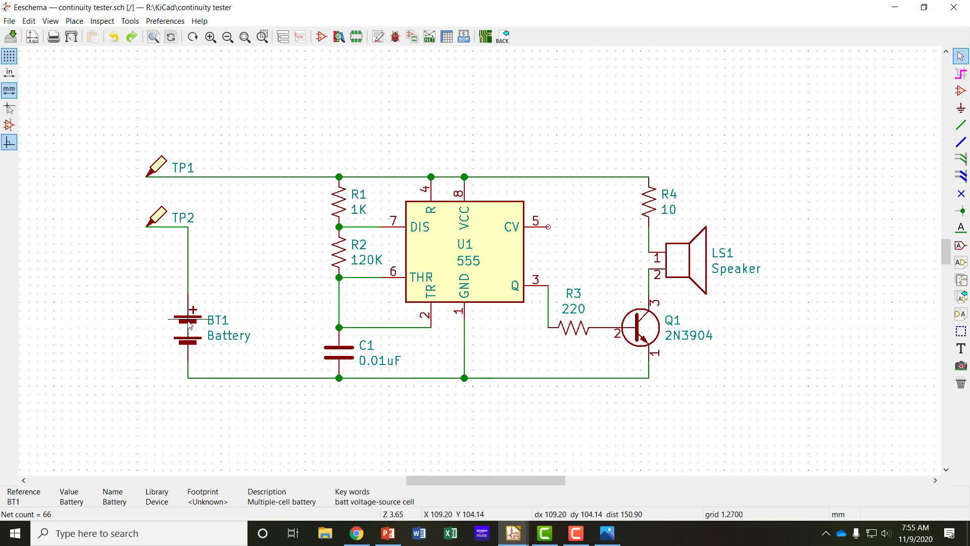
- Consult the reference schematic image in Photos, return to Eeschema and set battery BT1's value to 9V
{"action": "left_click", "coordinate": [618, 536]}
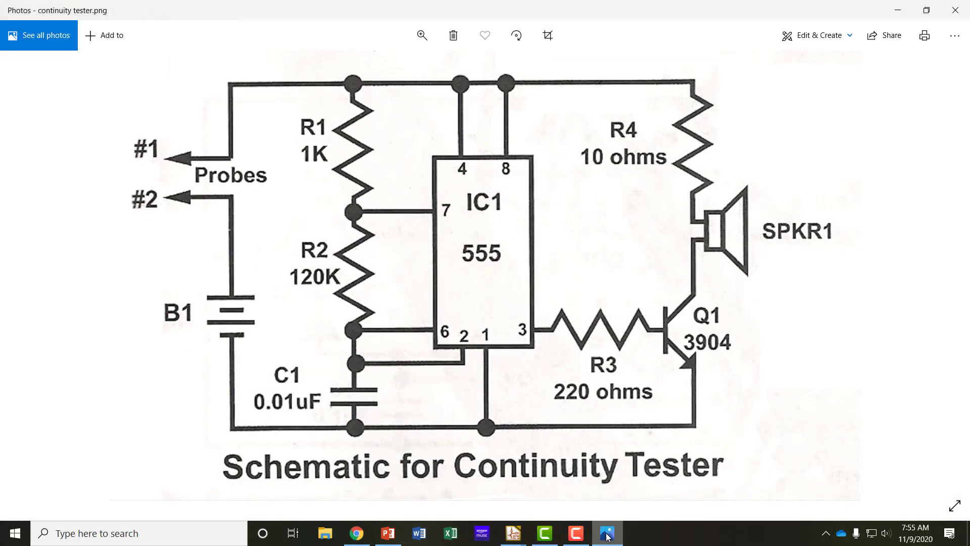
{"action": "left_click", "coordinate": [609, 536]}
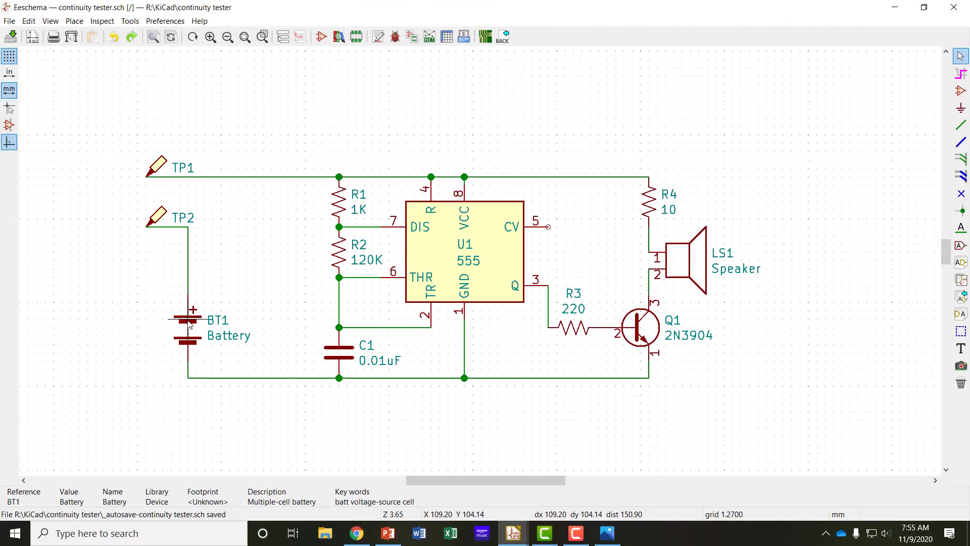
{"action": "double_click", "coordinate": [190, 326]}
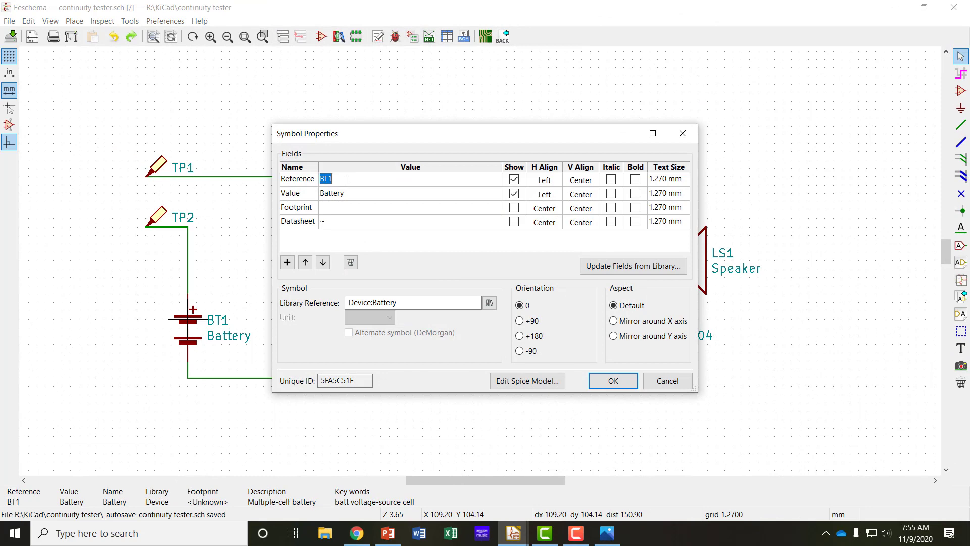
{"action": "left_click", "coordinate": [357, 192]}
{"action": "type", "text": "9V"}
{"action": "key", "text": "Return"}
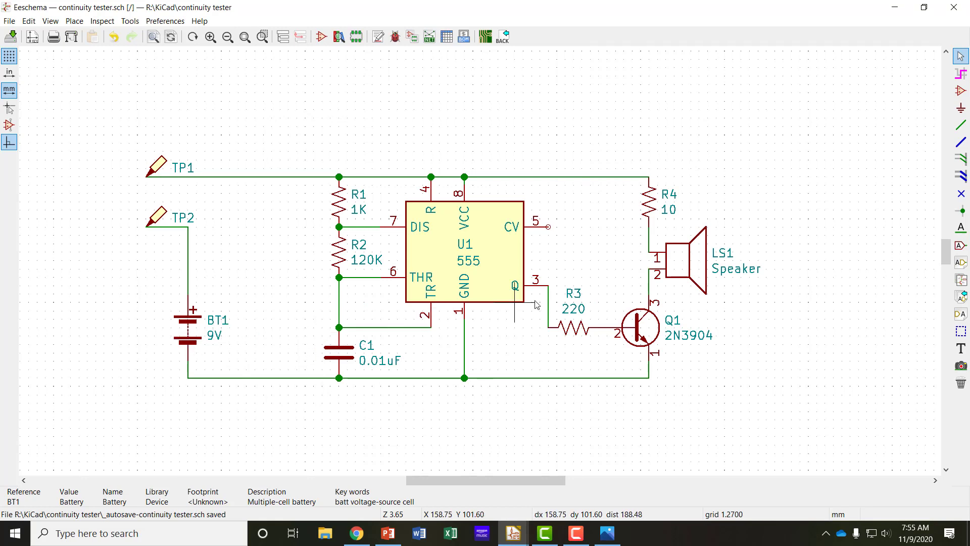
- Run the electrical rules check again, review the reported warnings and close the checker
{"action": "left_click", "coordinate": [395, 38]}
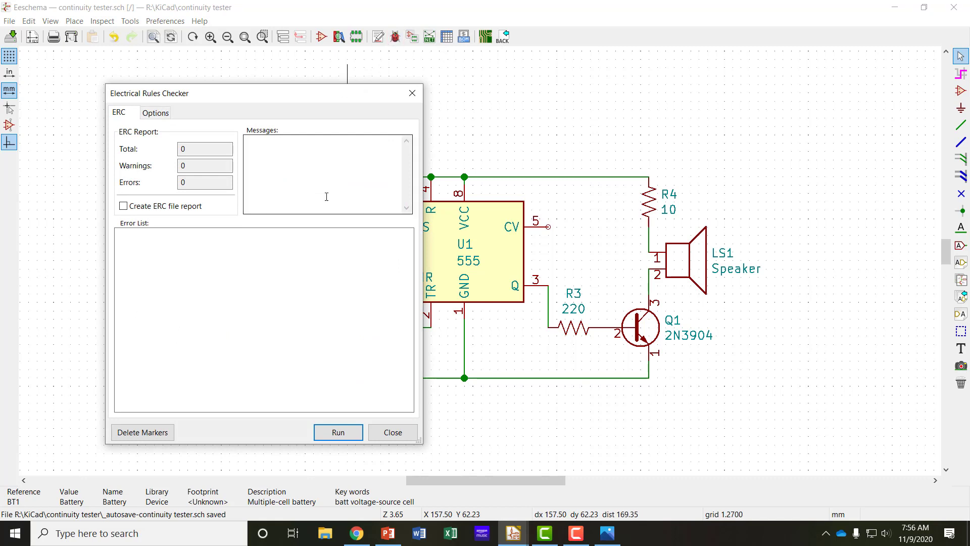
{"action": "left_click", "coordinate": [334, 434]}
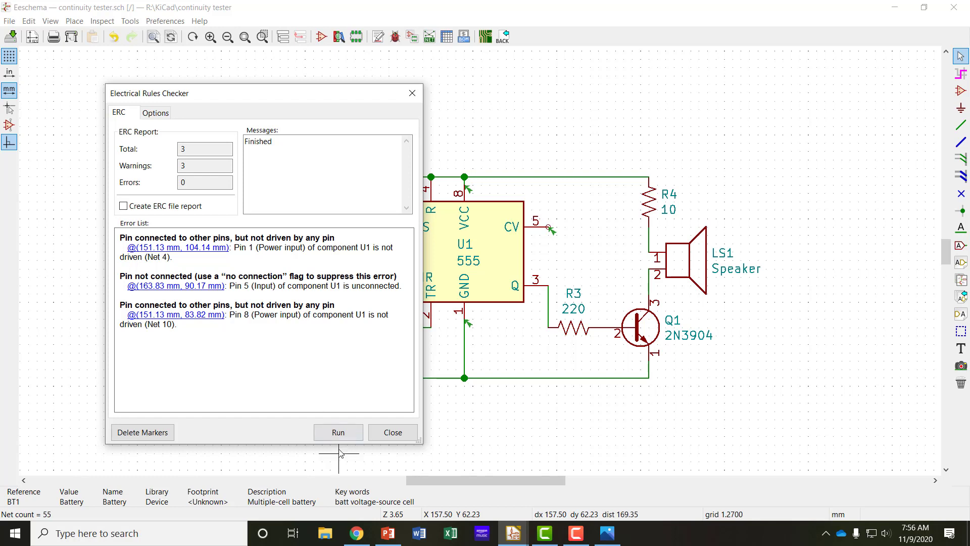
{"action": "left_click", "coordinate": [393, 433]}
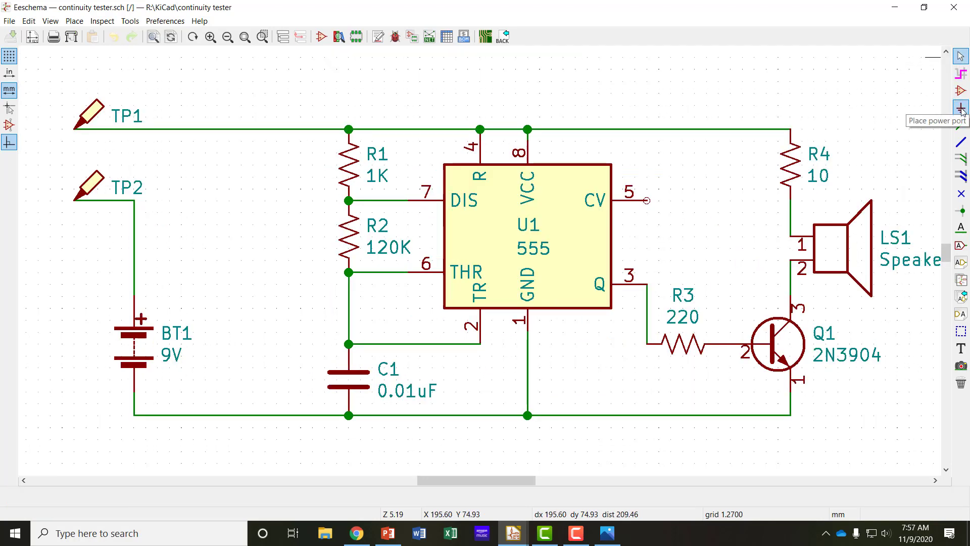
- Find the PWR_FLAG power symbol with the filter "power flag", rotate it to point left and place it on BT1's positive terminal
{"action": "left_click", "coordinate": [961, 108]}
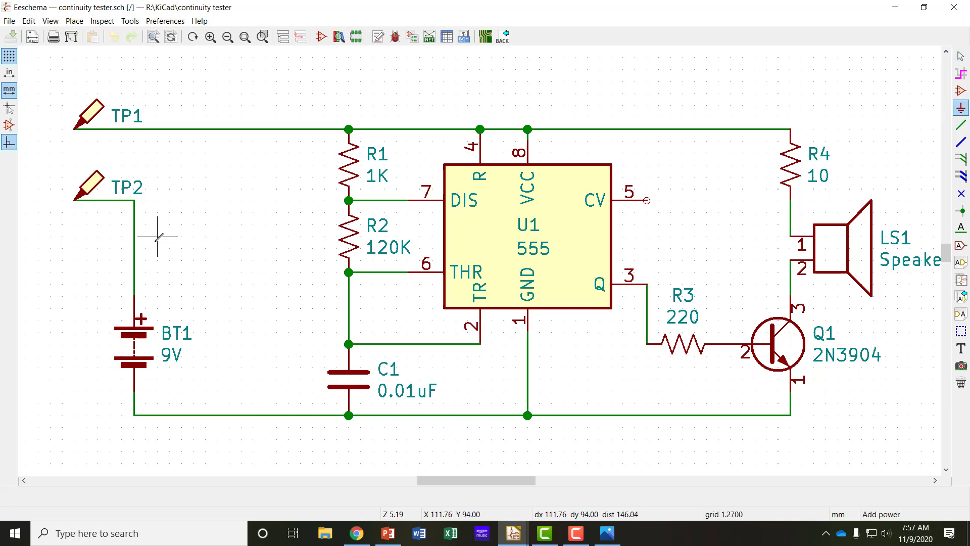
{"action": "left_click", "coordinate": [86, 283]}
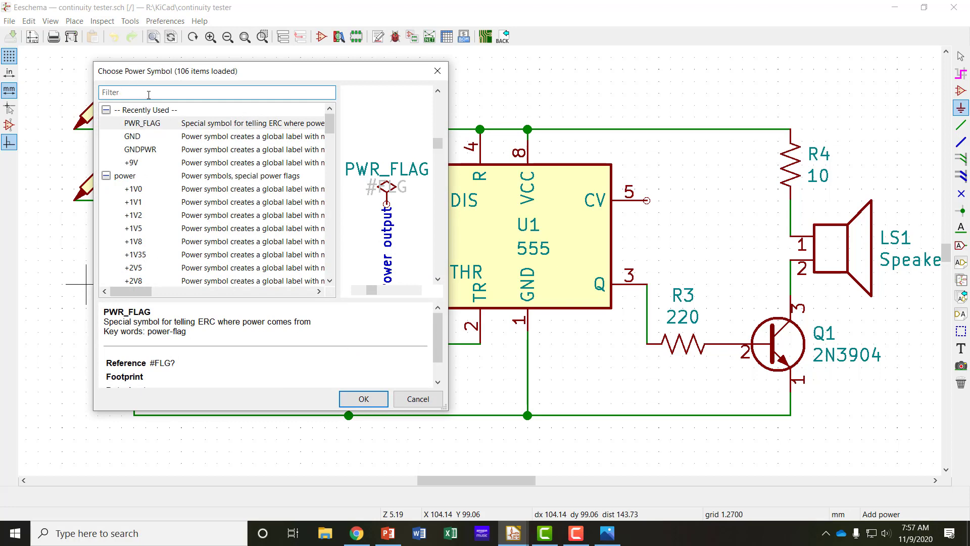
{"action": "type", "text": "power flag"}
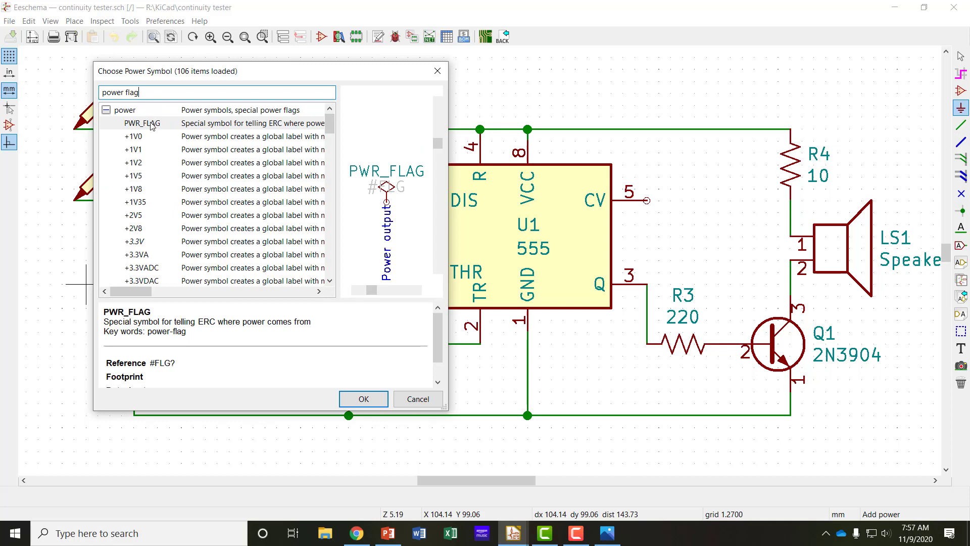
{"action": "left_click", "coordinate": [207, 126]}
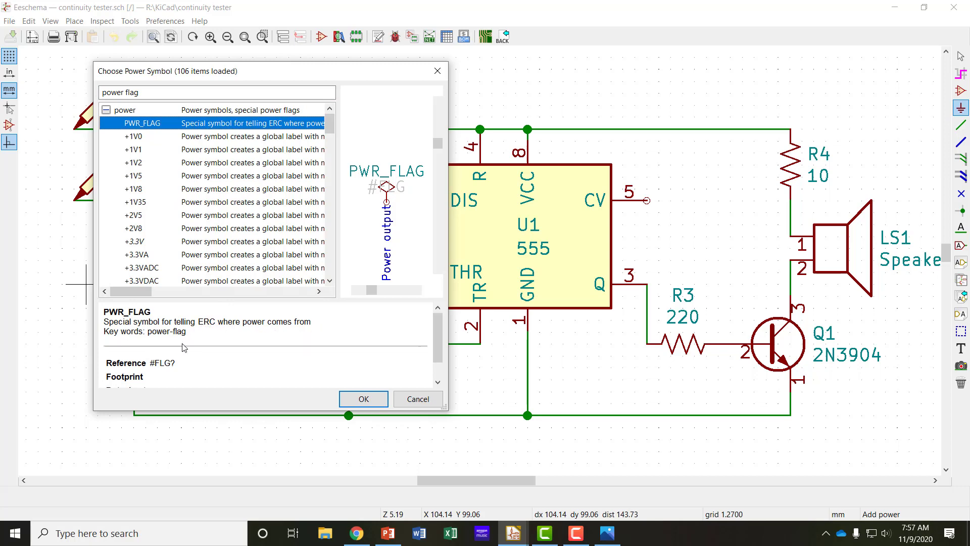
{"action": "left_click", "coordinate": [364, 399]}
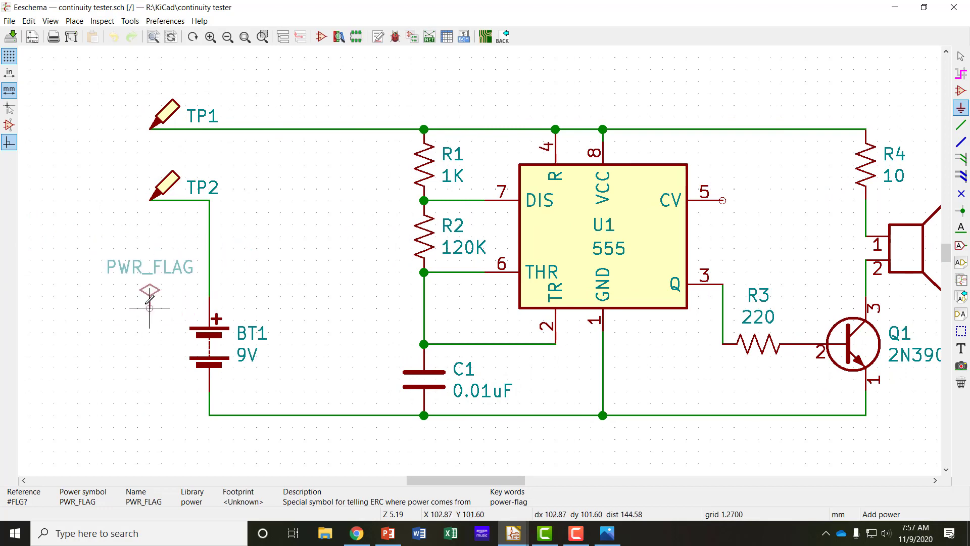
{"action": "key", "text": "r"}
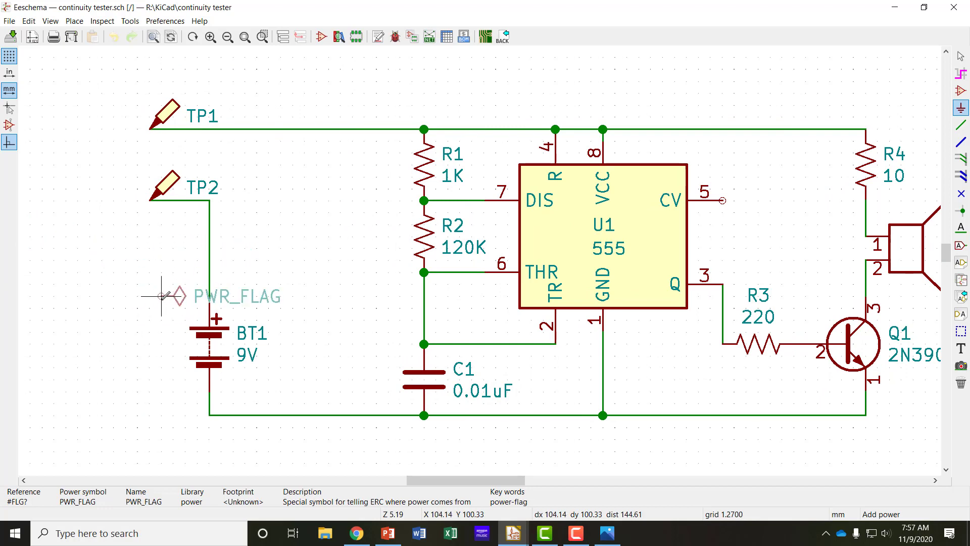
{"action": "key", "text": "r"}
{"action": "key", "text": "r"}
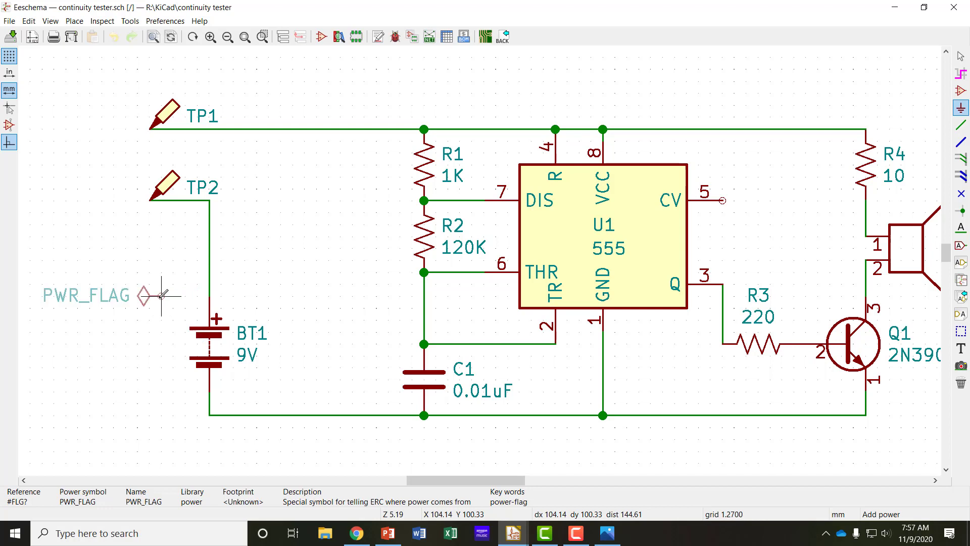
{"action": "left_click", "coordinate": [210, 296]}
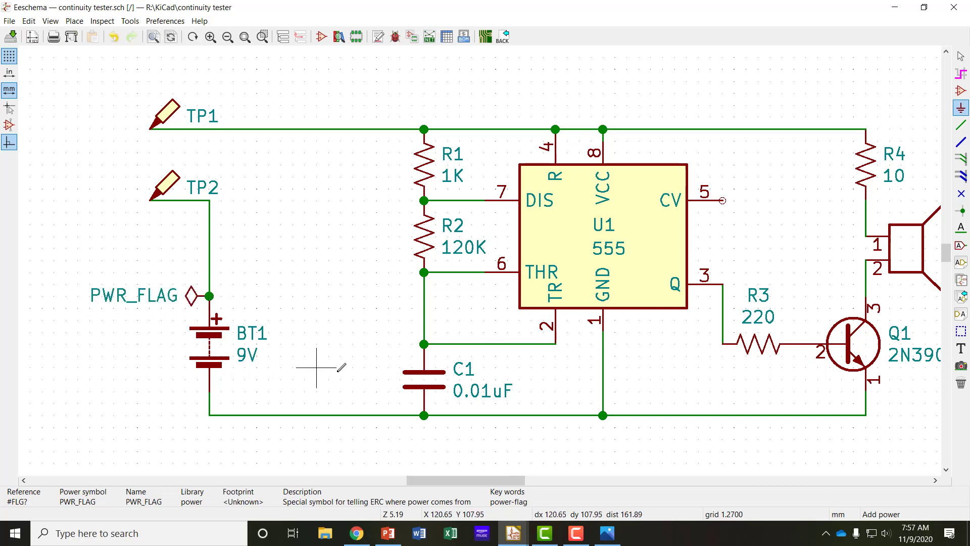
- Place an upright PWR_FLAG power symbol on the wire junction above U1's VCC pin 8
{"action": "left_click", "coordinate": [602, 117]}
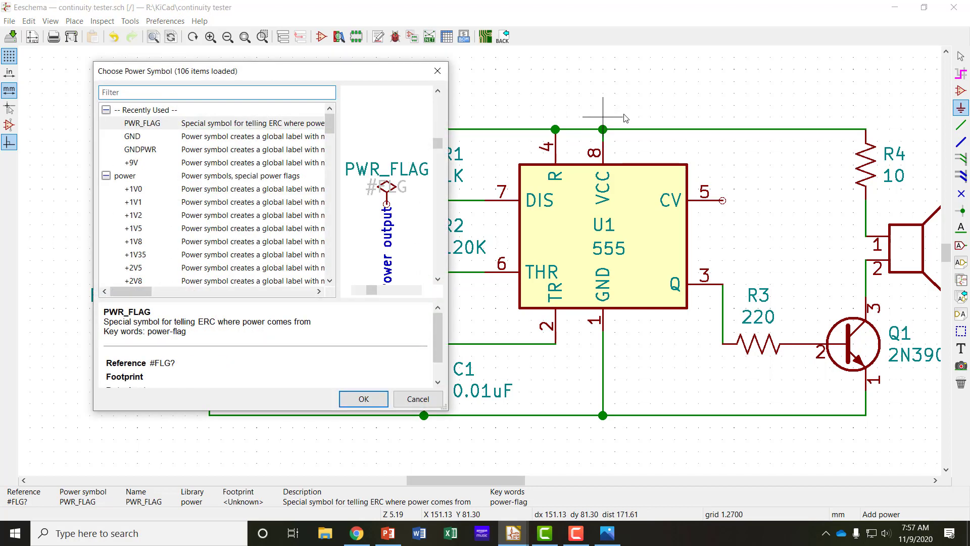
{"action": "left_click", "coordinate": [179, 124]}
{"action": "left_click", "coordinate": [363, 399]}
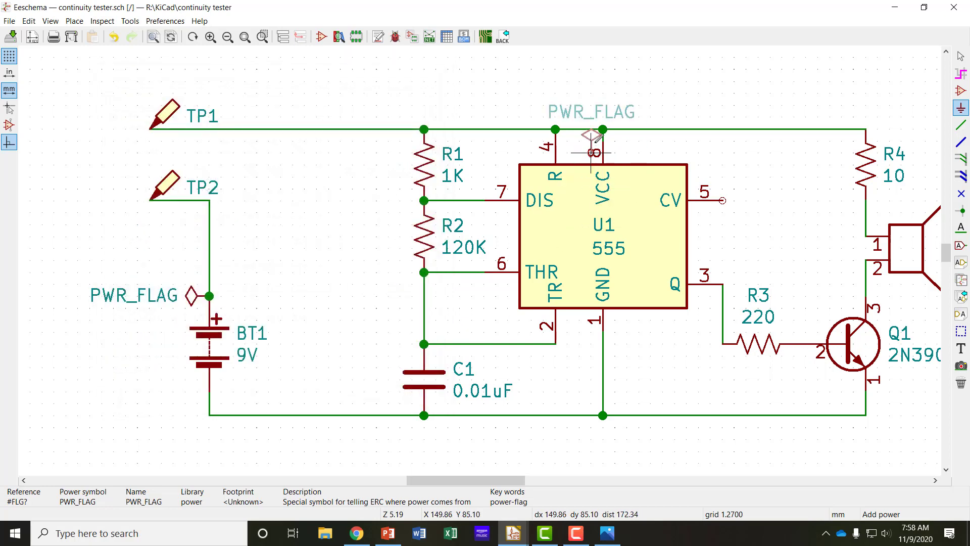
{"action": "left_click", "coordinate": [603, 129]}
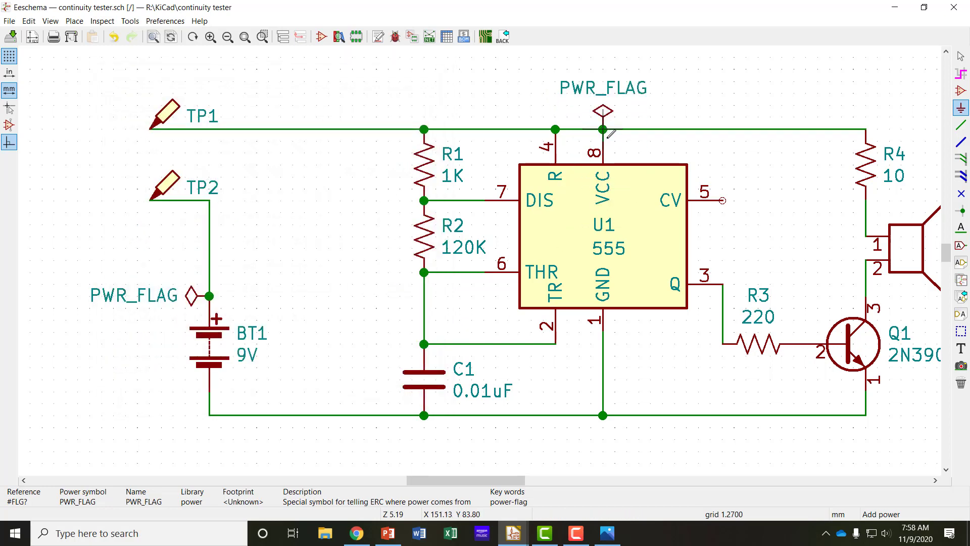
- Place a PWR_FLAG power symbol, rotated to point downward, on the wire junction below U1's GND pin 1
{"action": "left_click", "coordinate": [567, 439]}
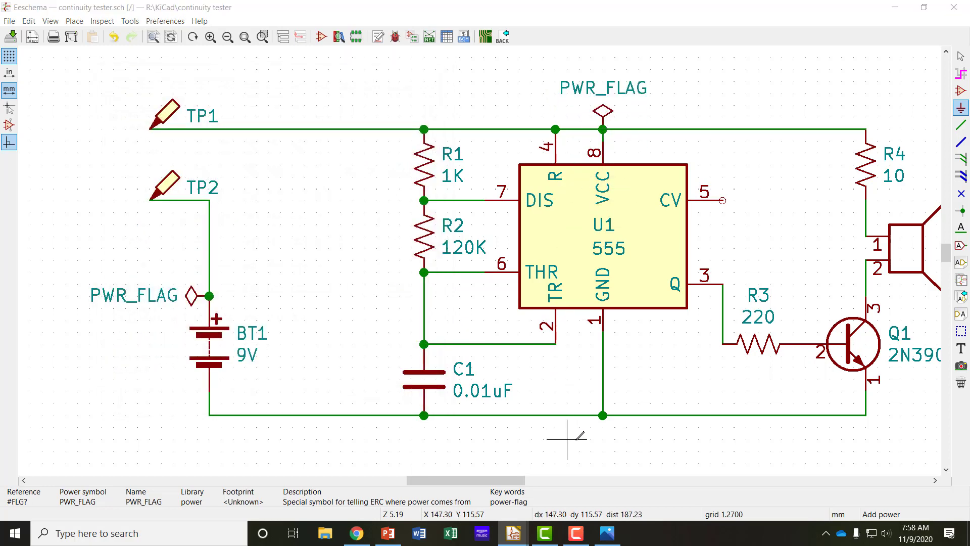
{"action": "left_click", "coordinate": [161, 124]}
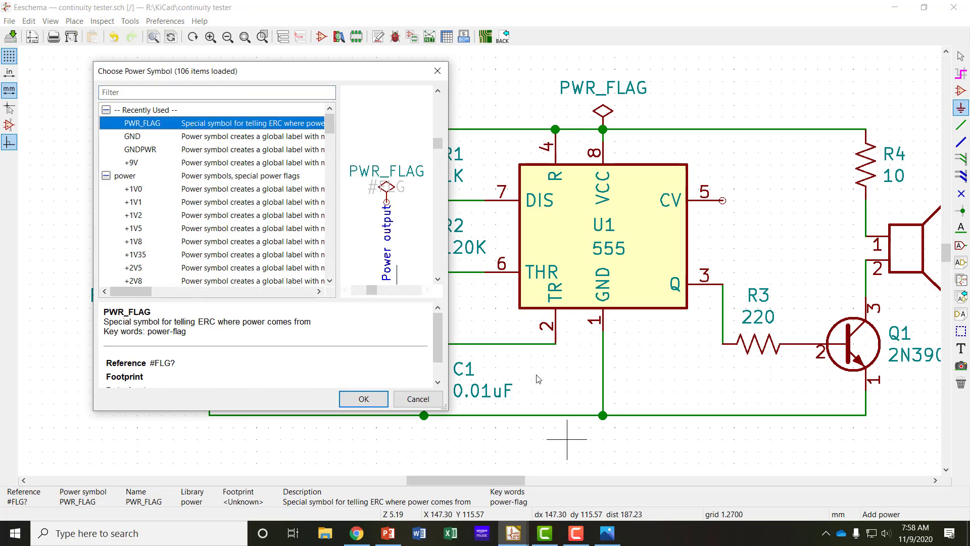
{"action": "left_click", "coordinate": [363, 399]}
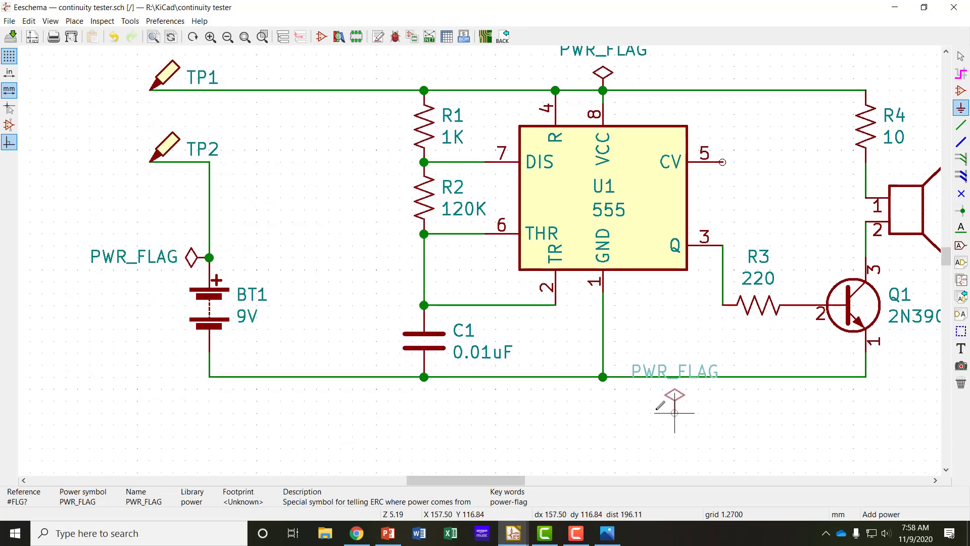
{"action": "key", "text": "r"}
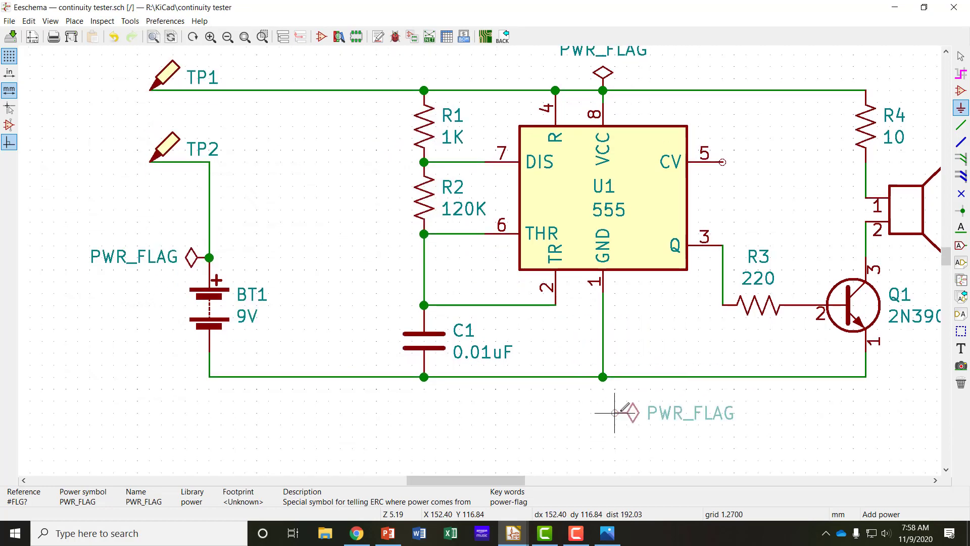
{"action": "key", "text": "r"}
{"action": "left_click", "coordinate": [603, 377]}
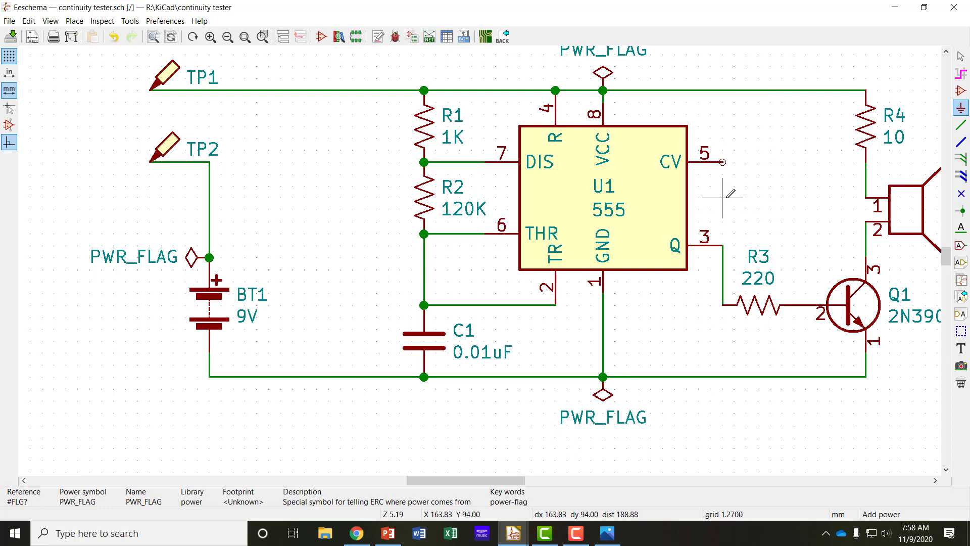
- Place a no-connect flag on the unconnected CV pin 5 of U1 and leave the placement tool
{"action": "middle_click_drag", "start_coordinate": [725, 197], "coordinate": [666, 230]}
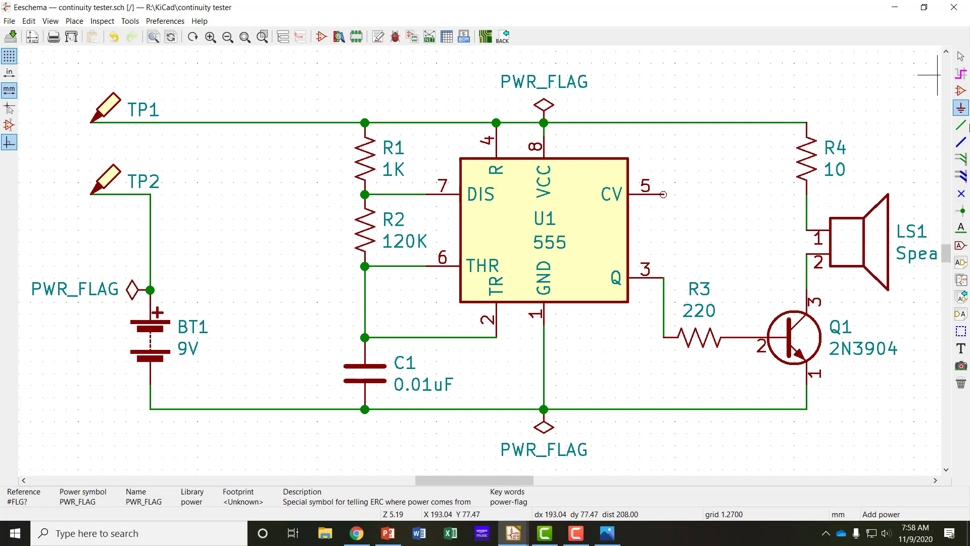
{"action": "left_click", "coordinate": [961, 195]}
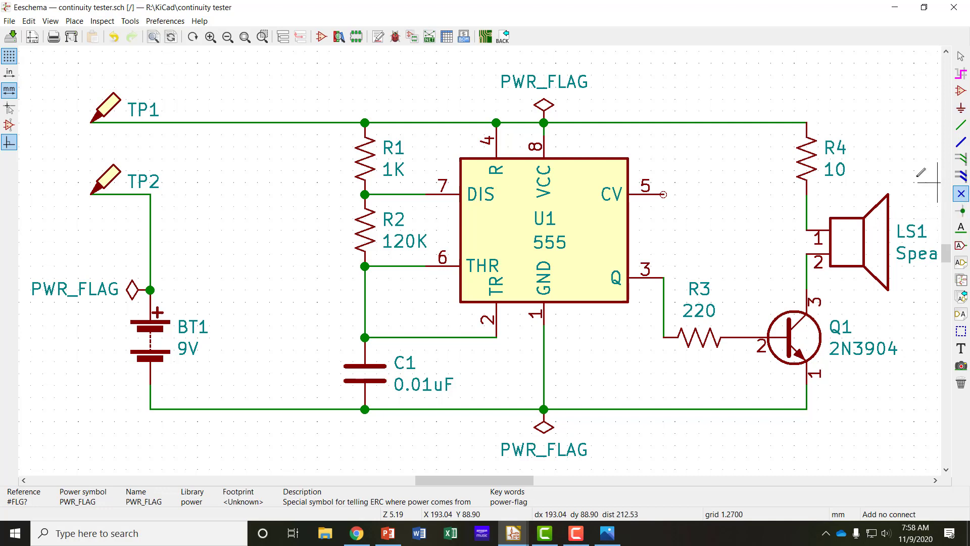
{"action": "left_click", "coordinate": [664, 195]}
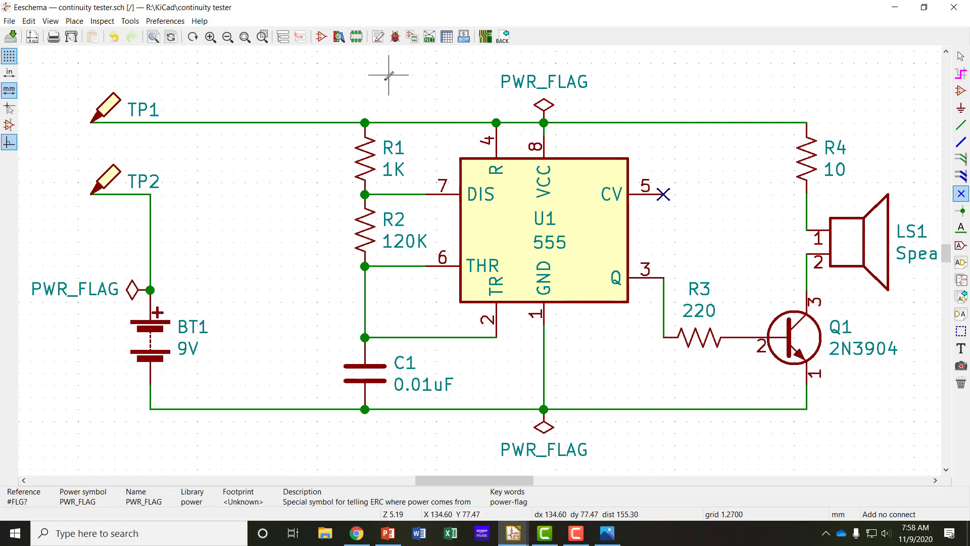
{"action": "key", "text": "Escape"}
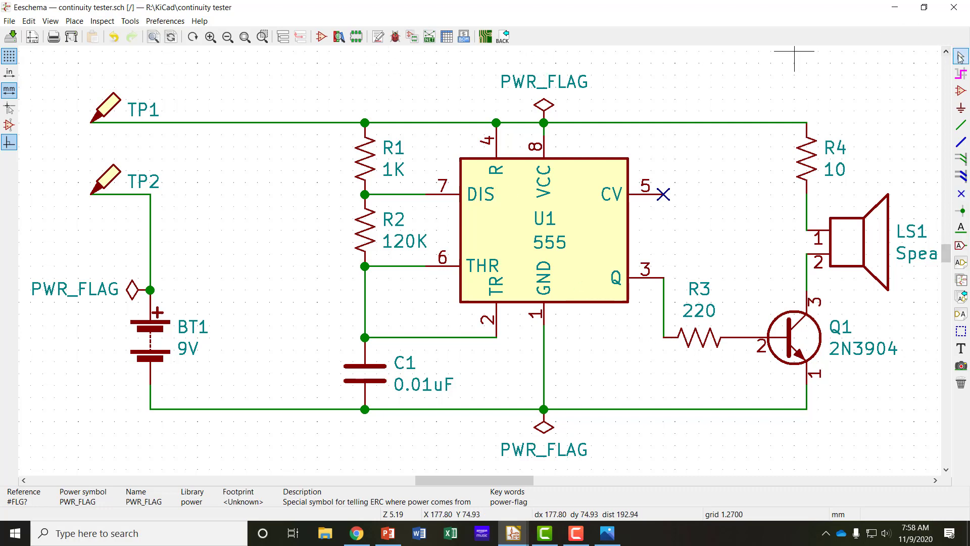
- Recheck the corrected schematic with the Electrical Rules Checker and close it
{"action": "left_click", "coordinate": [394, 37]}
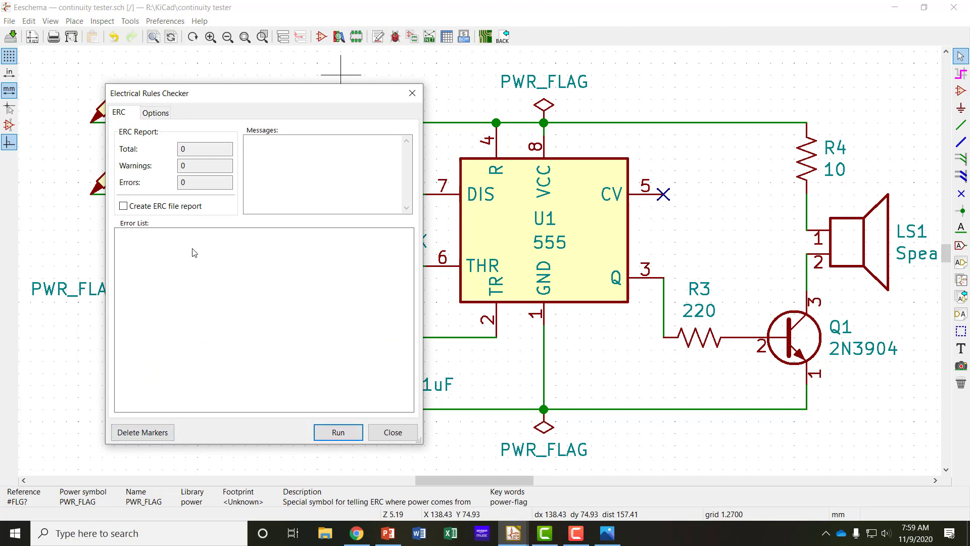
{"action": "left_click", "coordinate": [336, 434]}
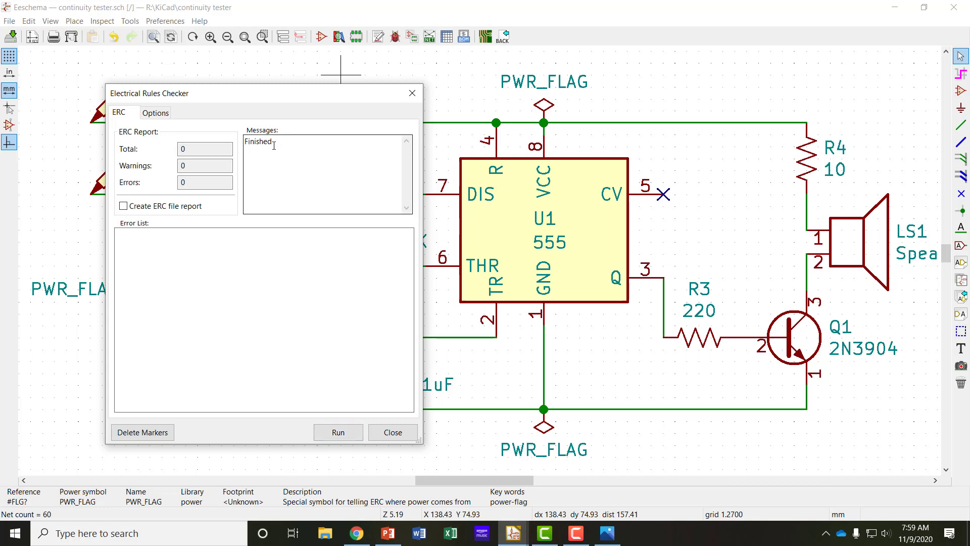
{"action": "left_click", "coordinate": [391, 432]}
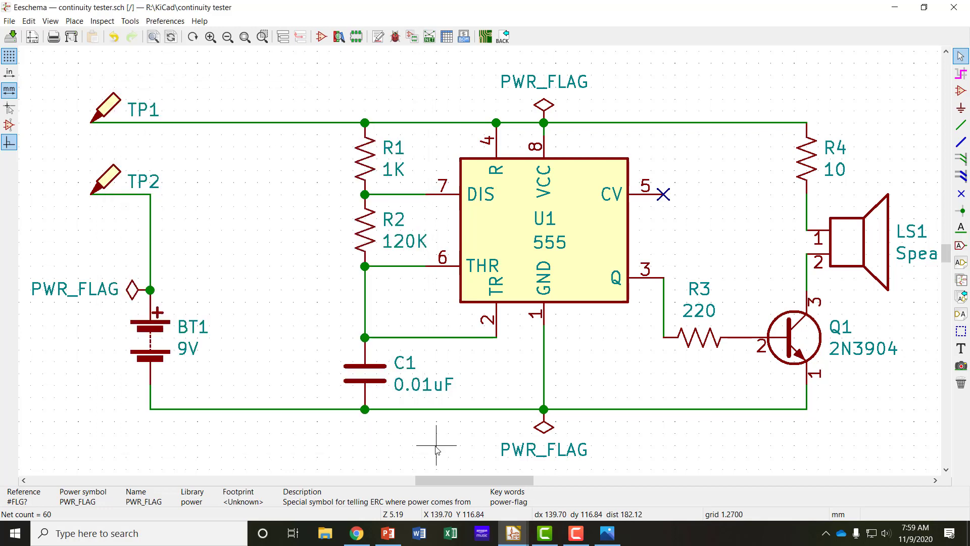